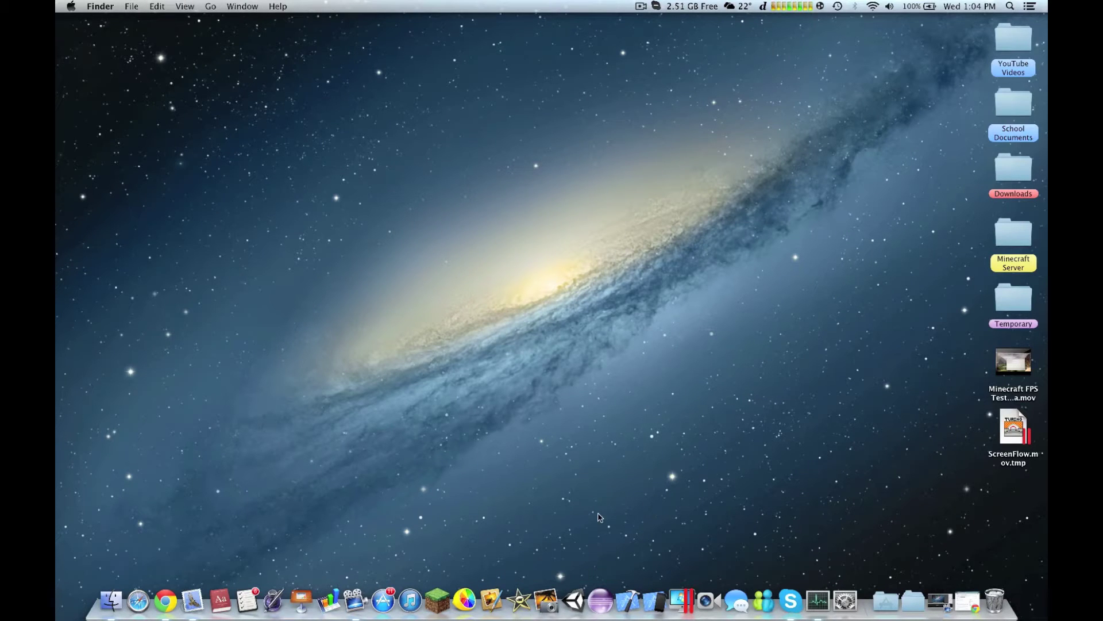
Step: Launch Parallels Desktop from the Dock to show the Windows XP, Ubuntu, Android and MS-DOS machines
click(682, 601)
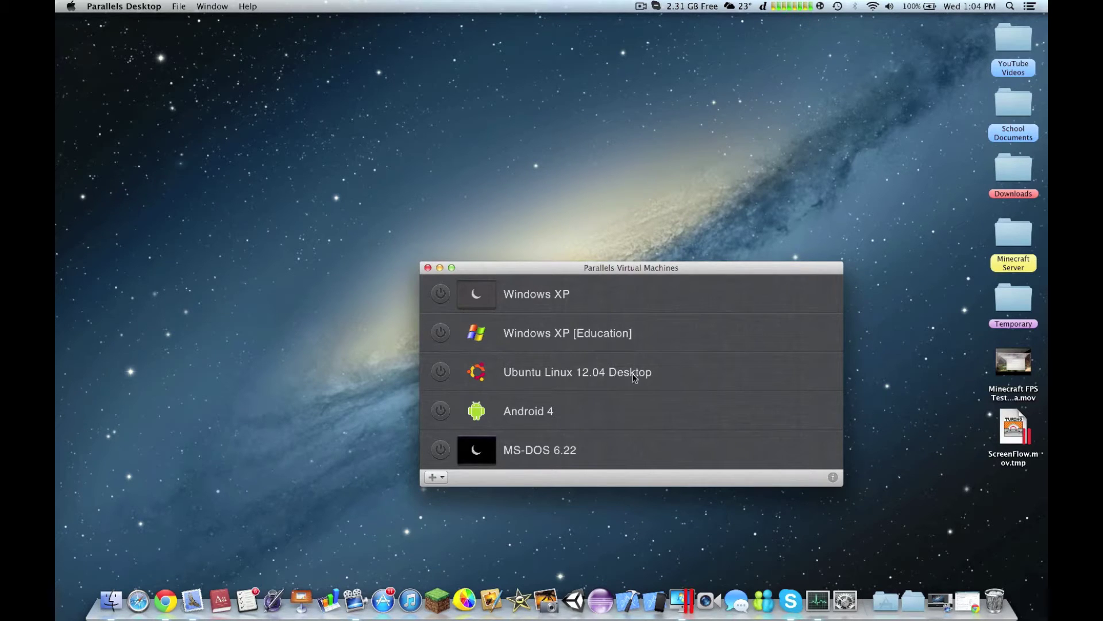
Step: Move the Virtual Machines window up and power on the Ubuntu Linux 12.04 Desktop machine
click(442, 478)
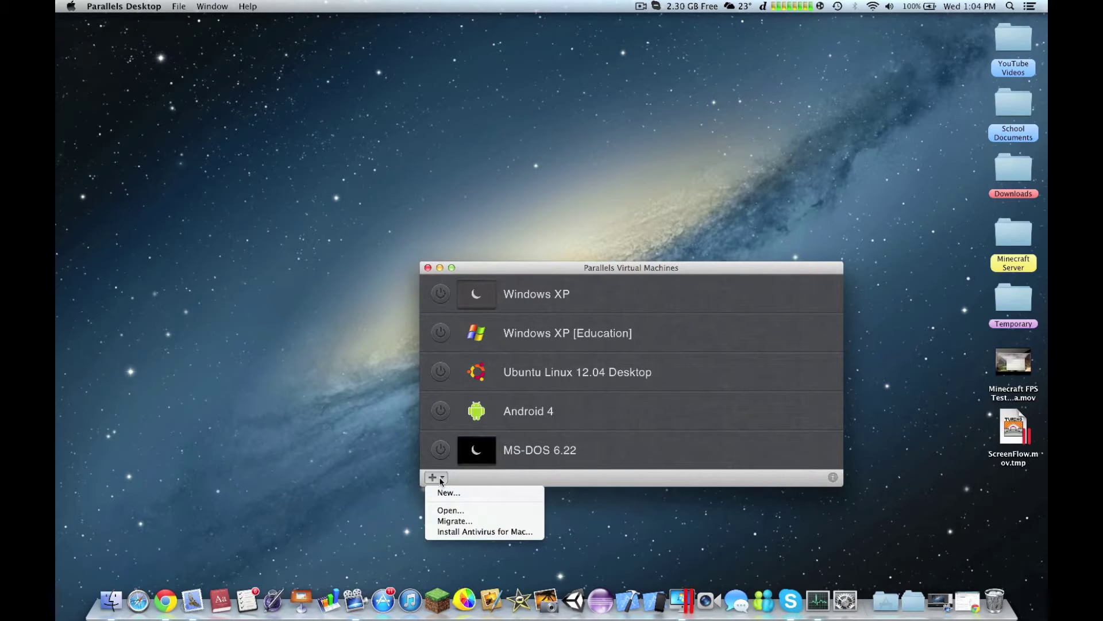
click(442, 480)
drag(586, 269, 584, 220)
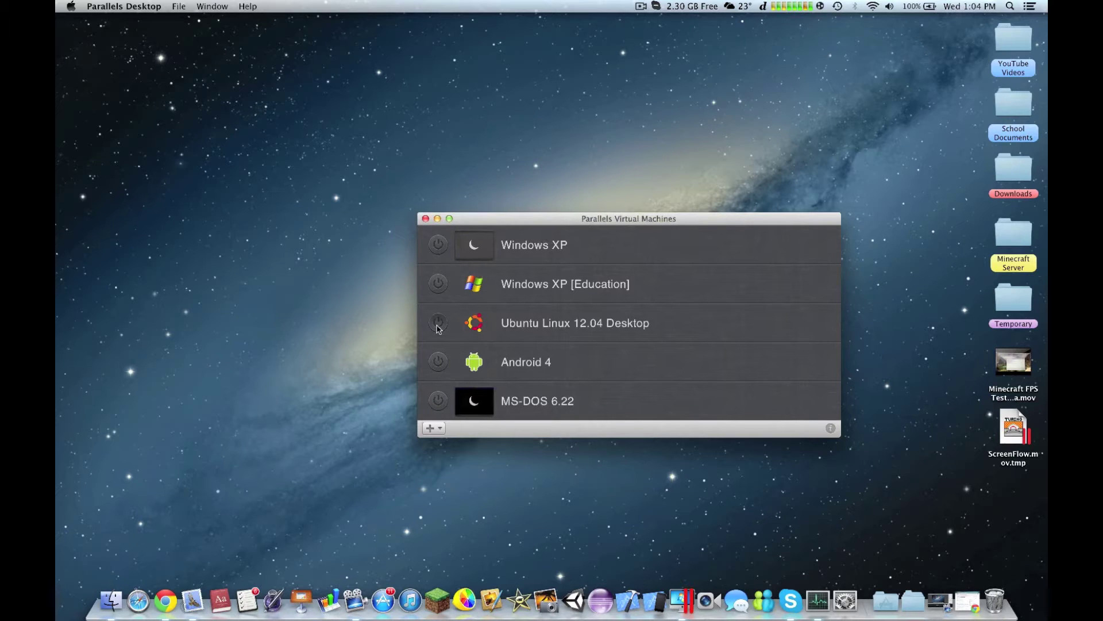
click(438, 324)
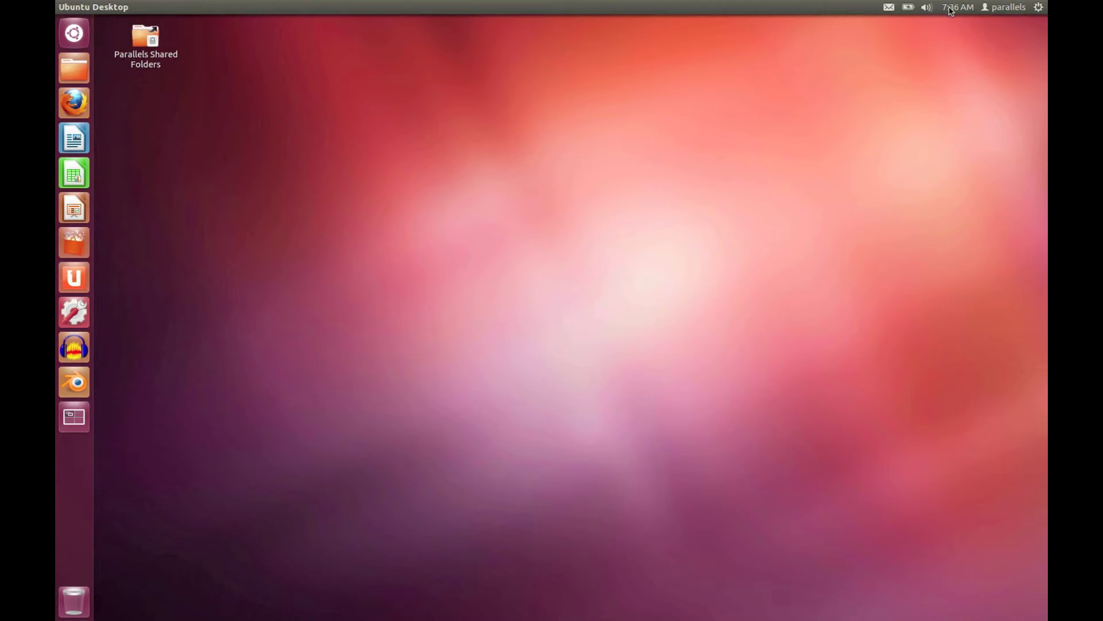
click(949, 11)
click(945, 11)
key(ctrl+Left)
Step: Open the Ubuntu machine's configuration and reclaim its unused disk space from the General page
right_click(584, 326)
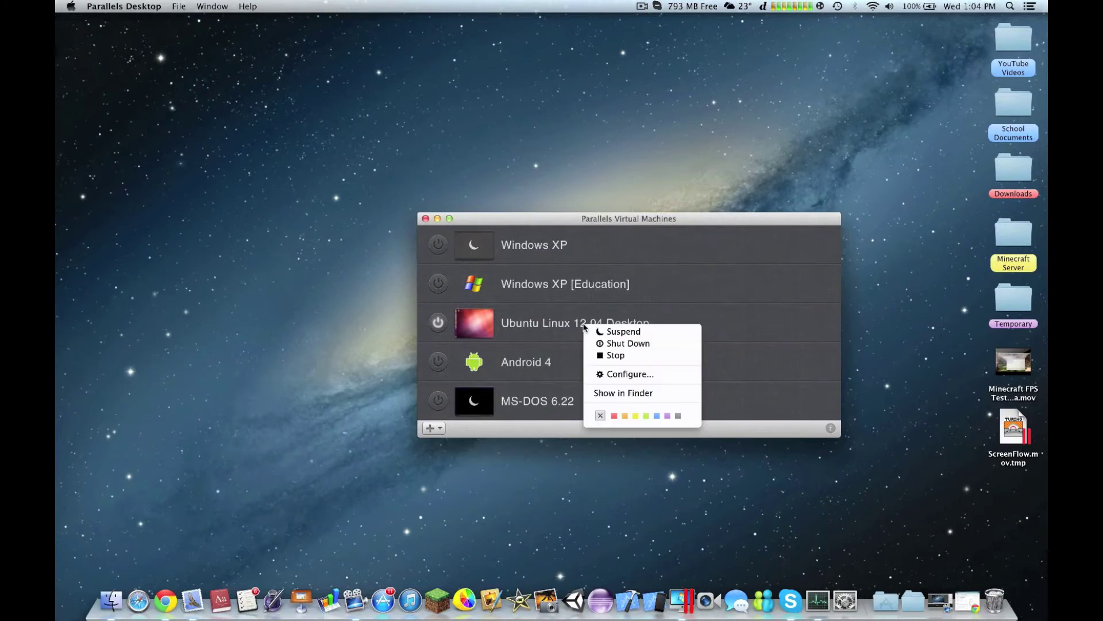
click(632, 375)
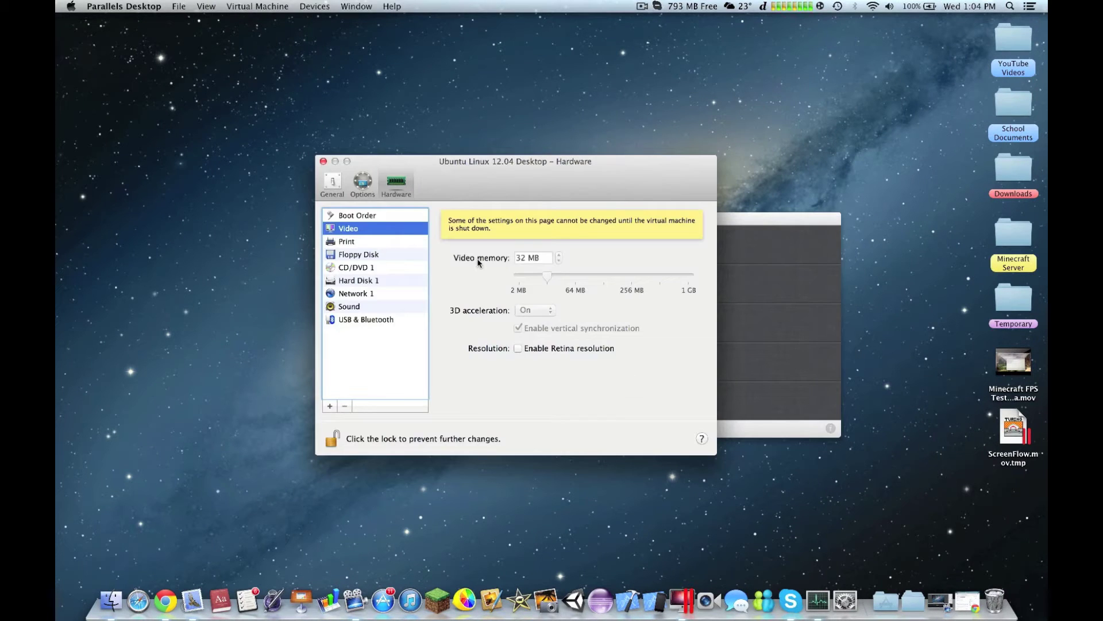
click(334, 182)
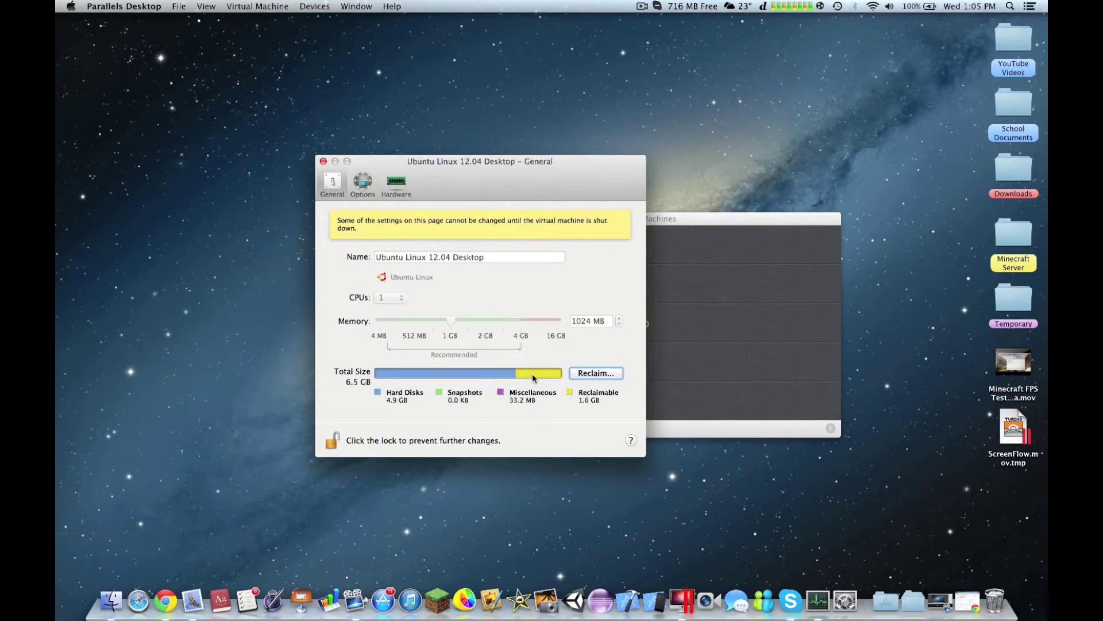
click(604, 377)
Step: Browse the Options pages: Optimization, Security, Full Screen and Modality
click(363, 184)
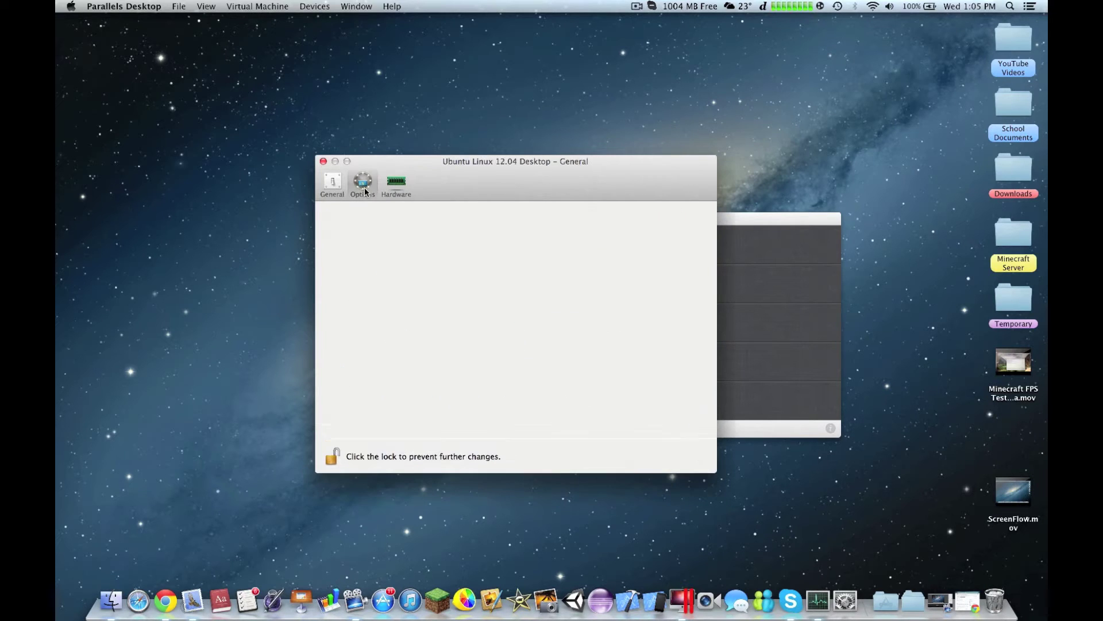
click(375, 229)
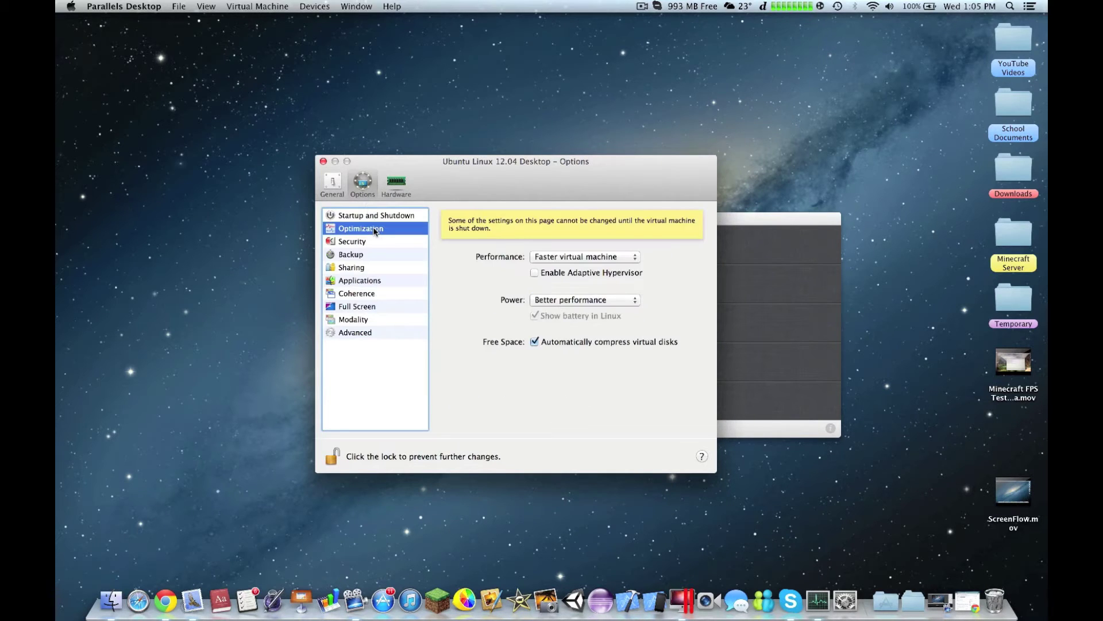
key(Down)
key(Up)
key(Down)
key(Down)
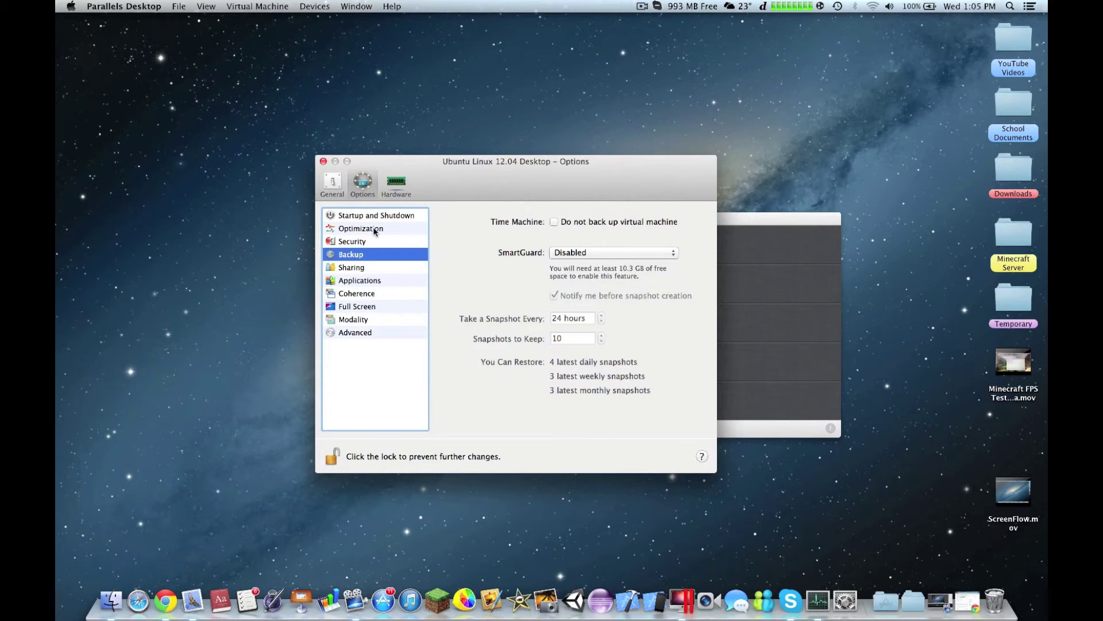
key(Down)
key(Down)
key(Down)
key(Down)
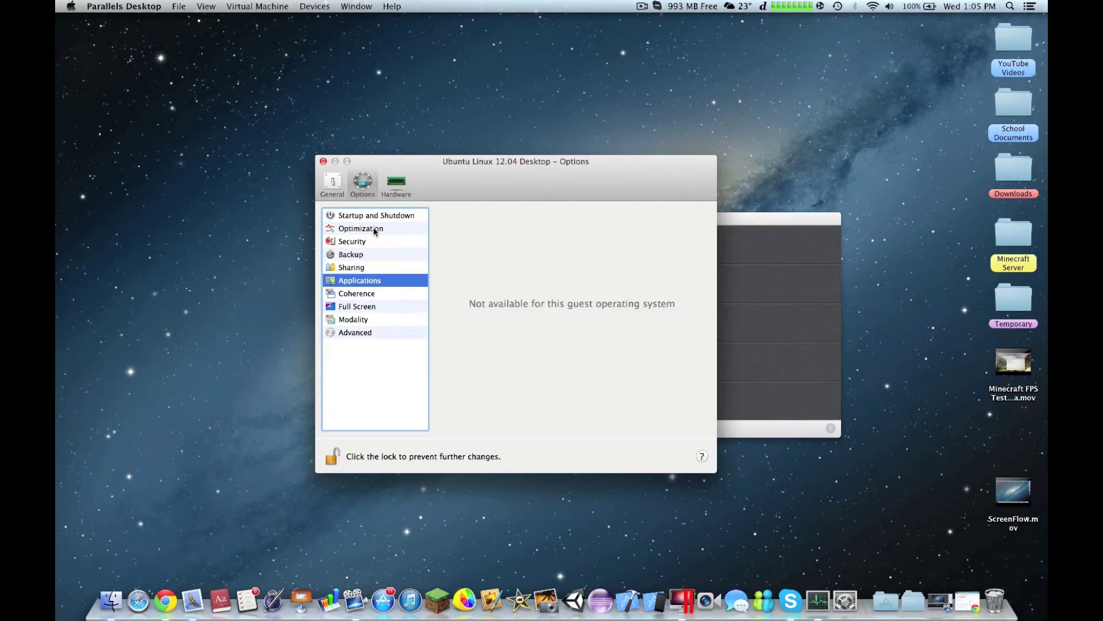
key(Down)
key(Down)
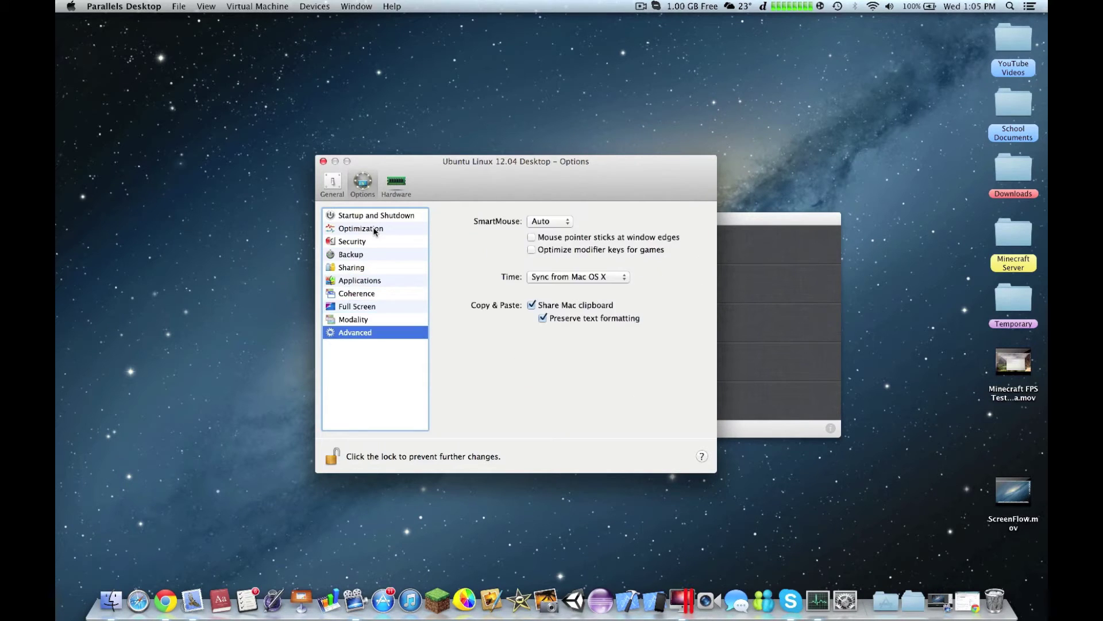
key(Up)
key(Up)
key(Up)
key(Up)
key(Up)
key(Up)
key(Up)
key(Up)
key(Up)
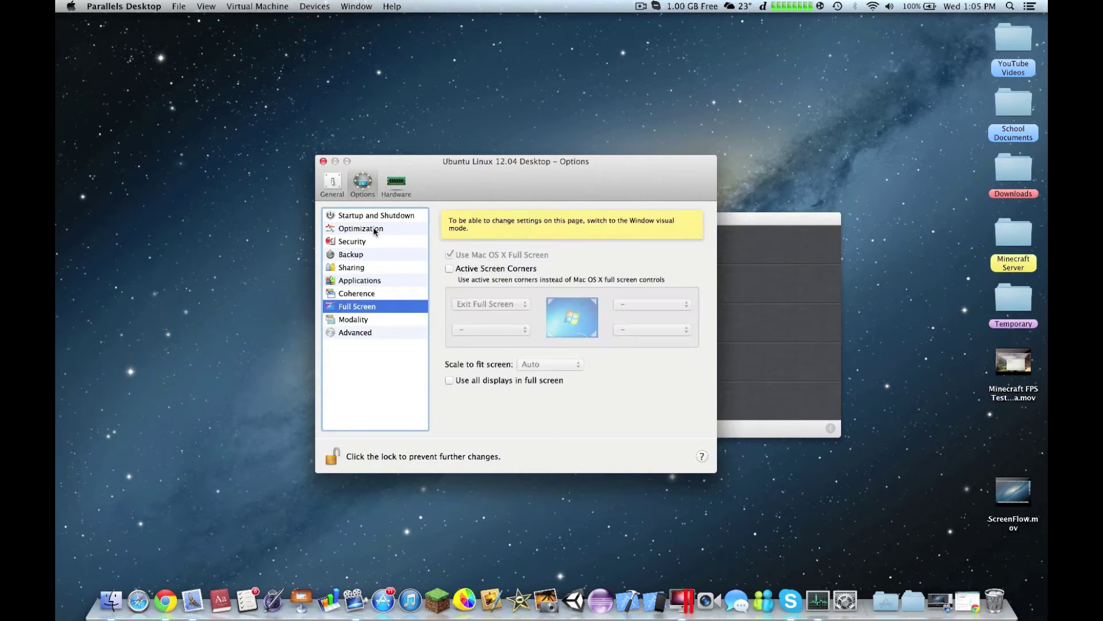
Step: Browse the Hardware pages from Sound, USB & Bluetooth and Boot Order to Video
click(393, 186)
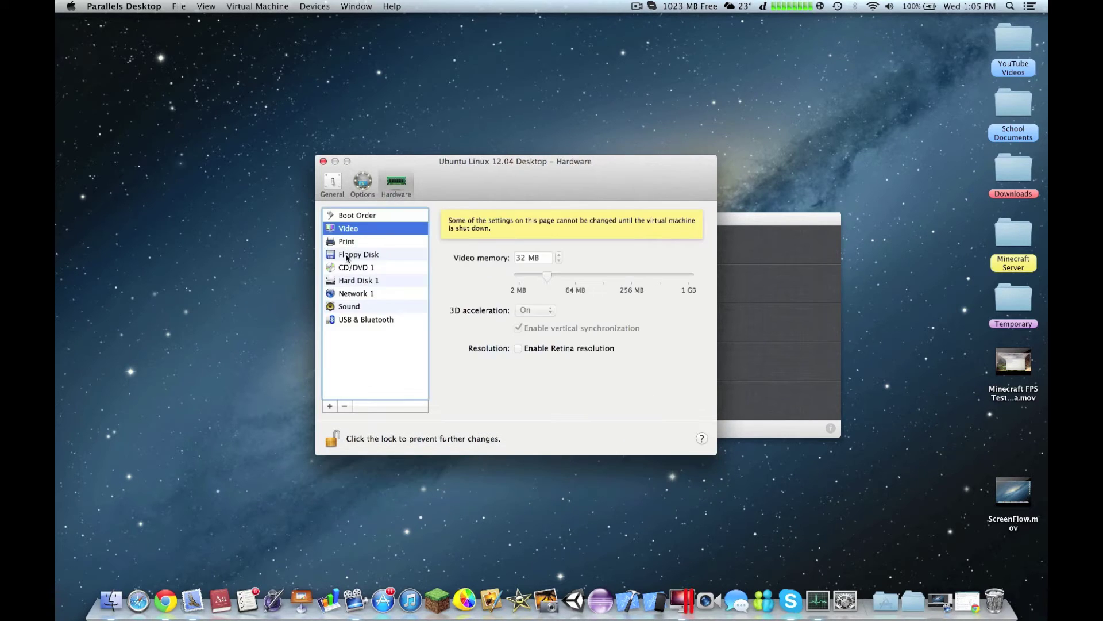
key(Down)
key(Down)
key(Down)
key(Down)
key(Down)
key(Down)
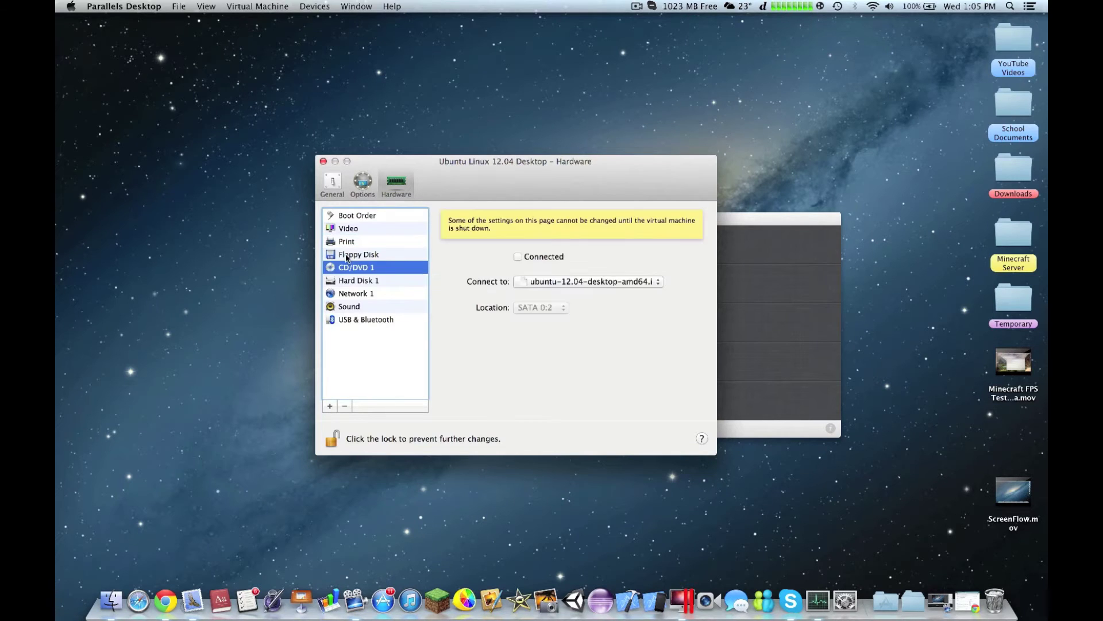
key(Down)
key(Up)
key(Up)
key(Up)
key(Up)
key(Up)
key(Up)
key(Up)
key(Up)
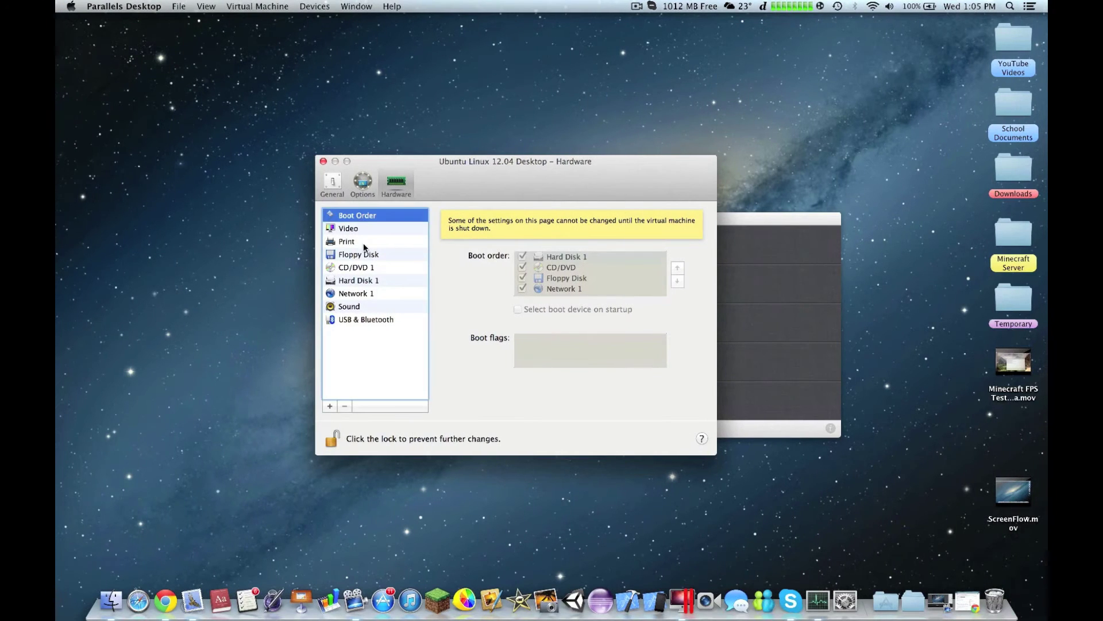
click(356, 229)
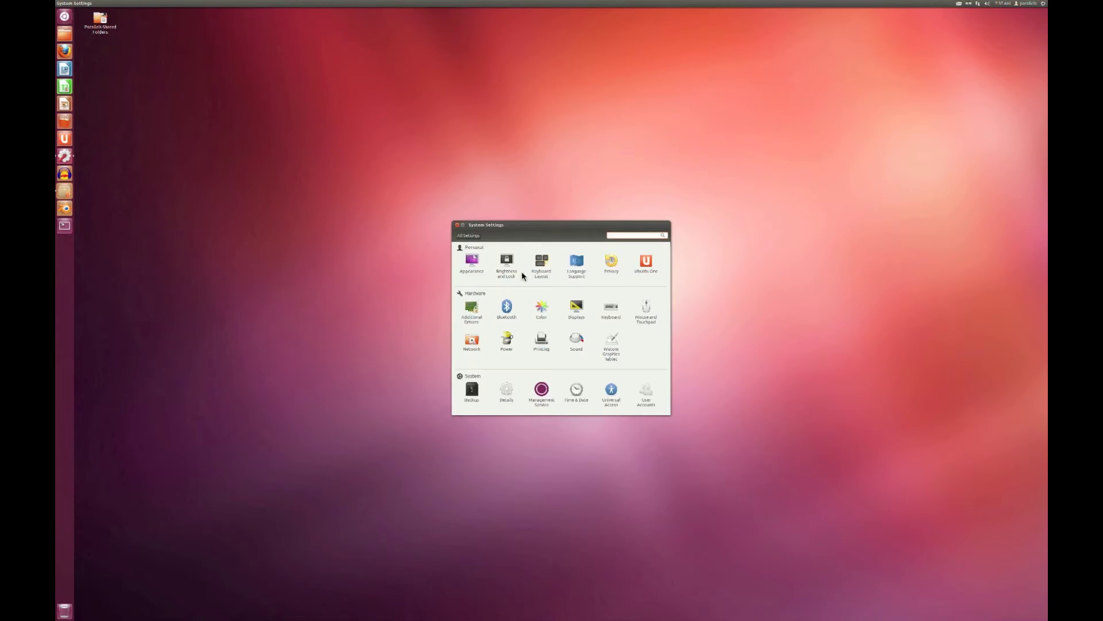
Step: Review Appearance, keeping the background at Zoom, check launcher Behavior, then return to All Settings
click(474, 262)
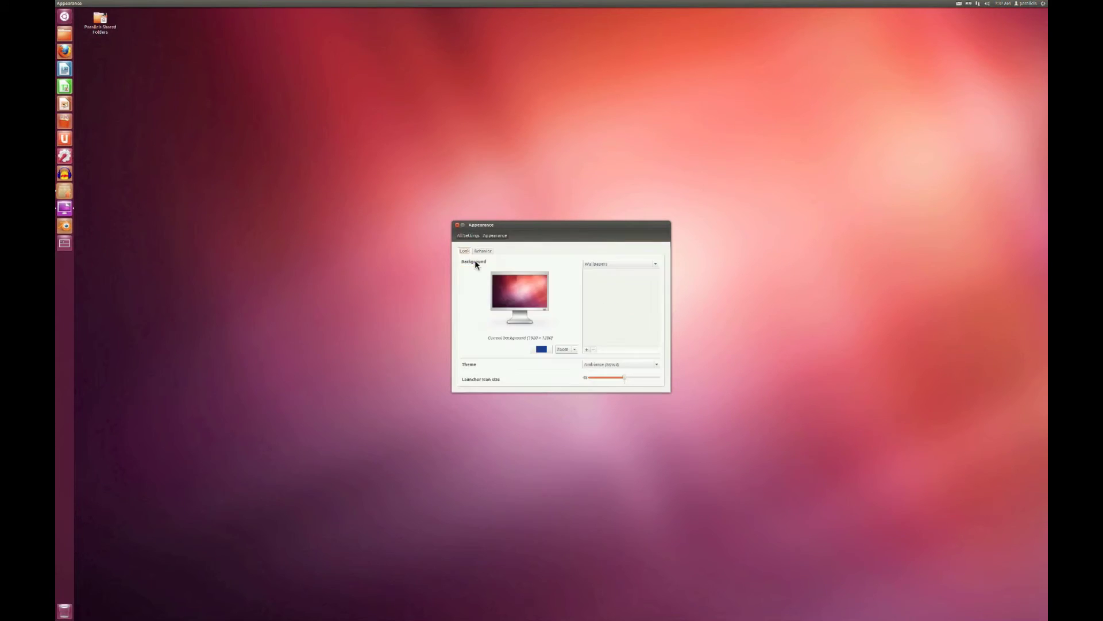
click(574, 350)
click(574, 350)
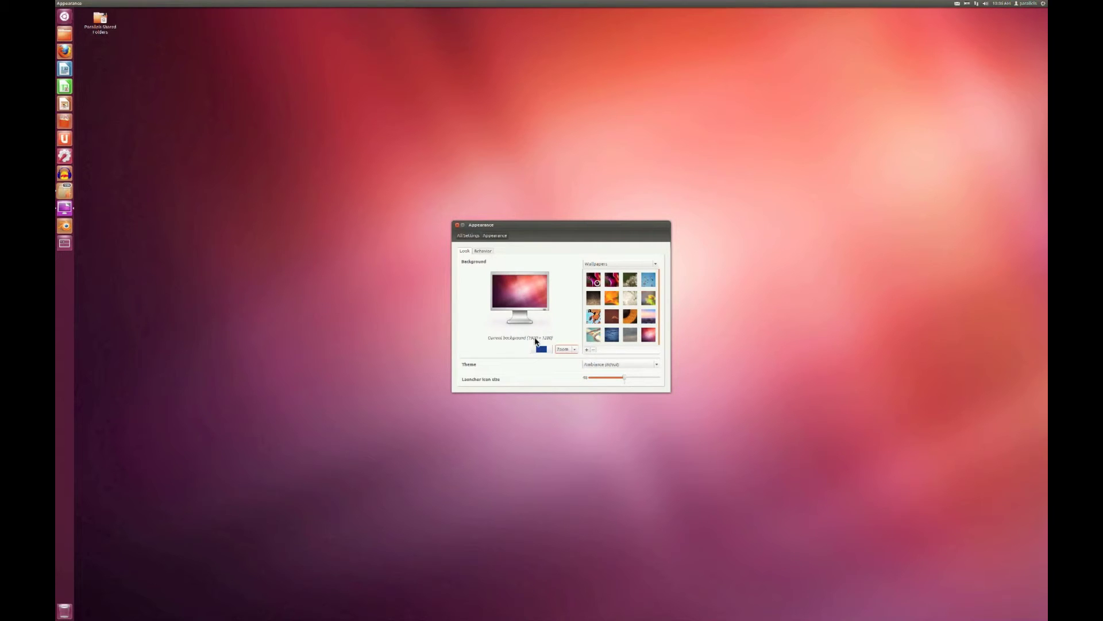
click(482, 251)
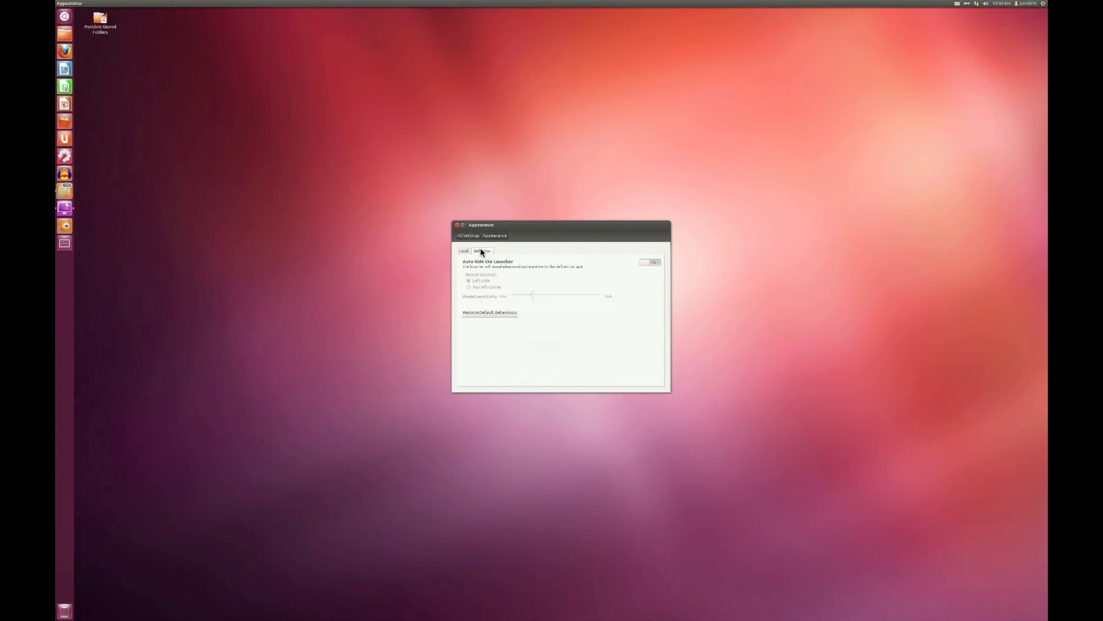
click(466, 252)
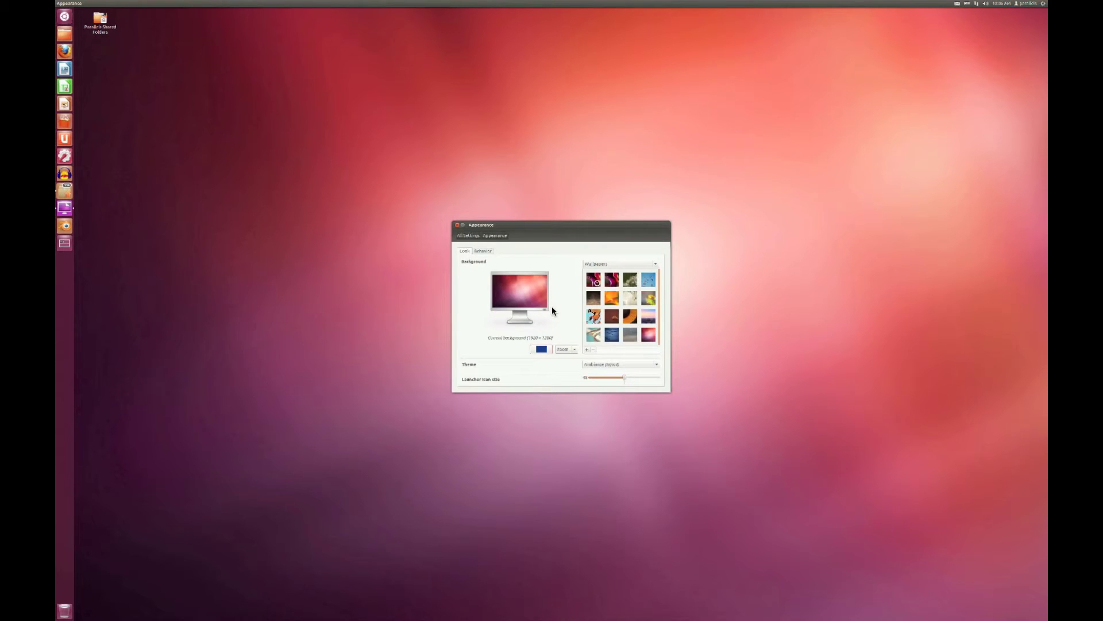
click(467, 236)
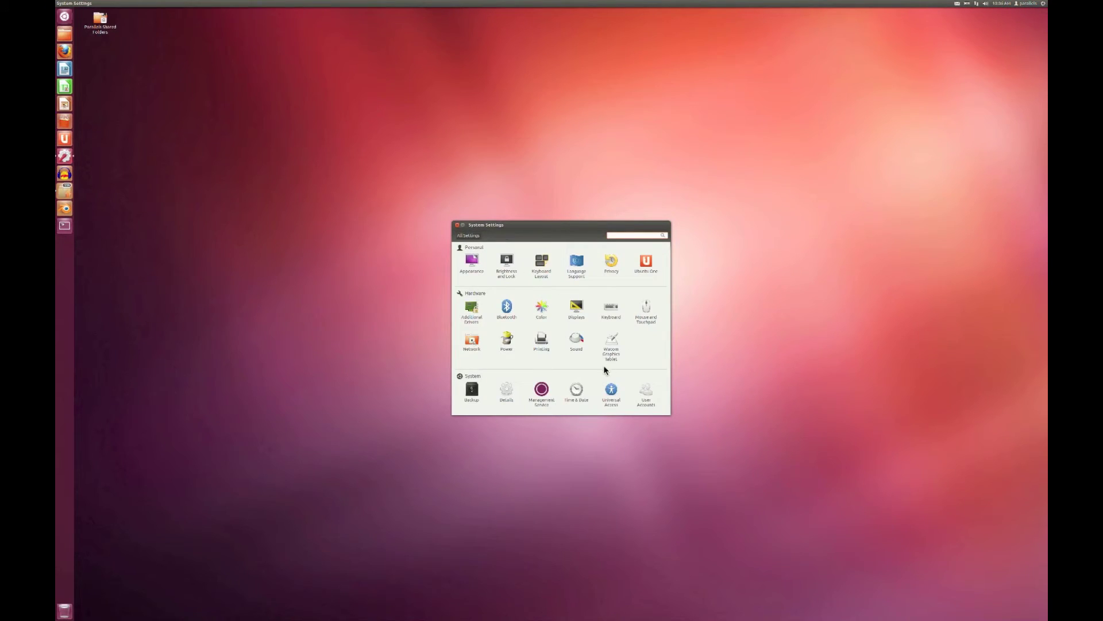
Step: Try a 1440 x 900 (16:10) resolution in Displays, then revert and dismiss the restore error
click(577, 304)
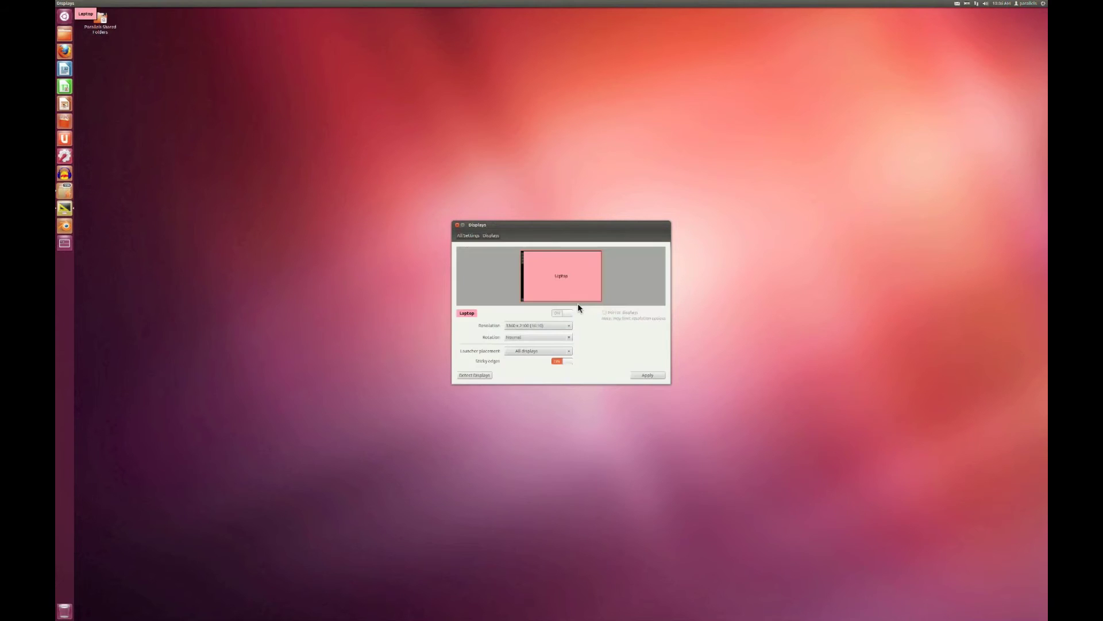
click(553, 325)
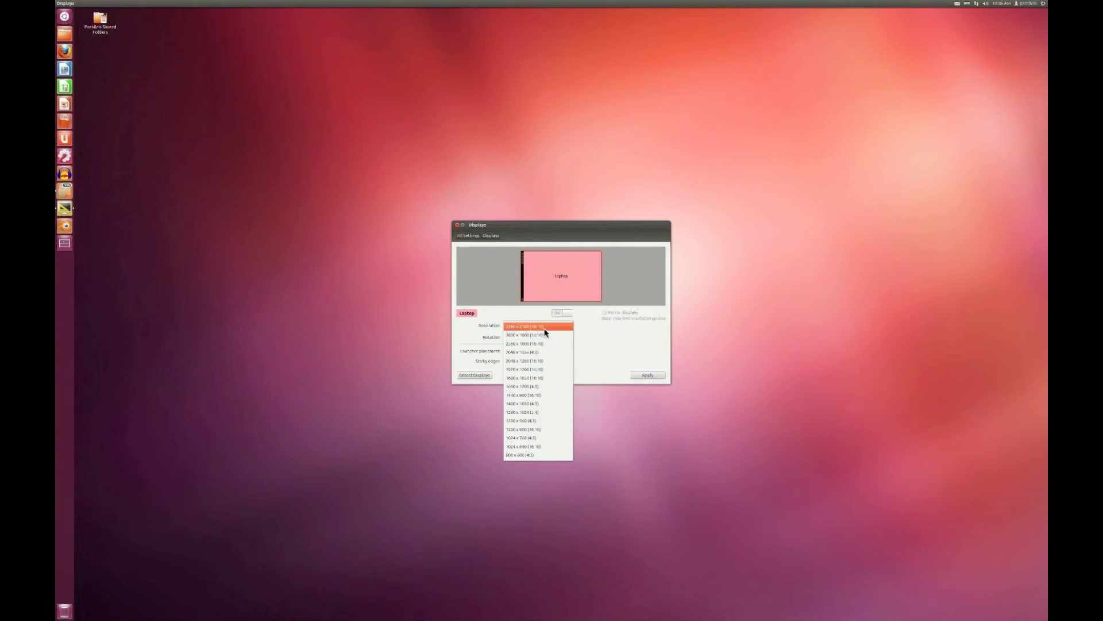
click(540, 395)
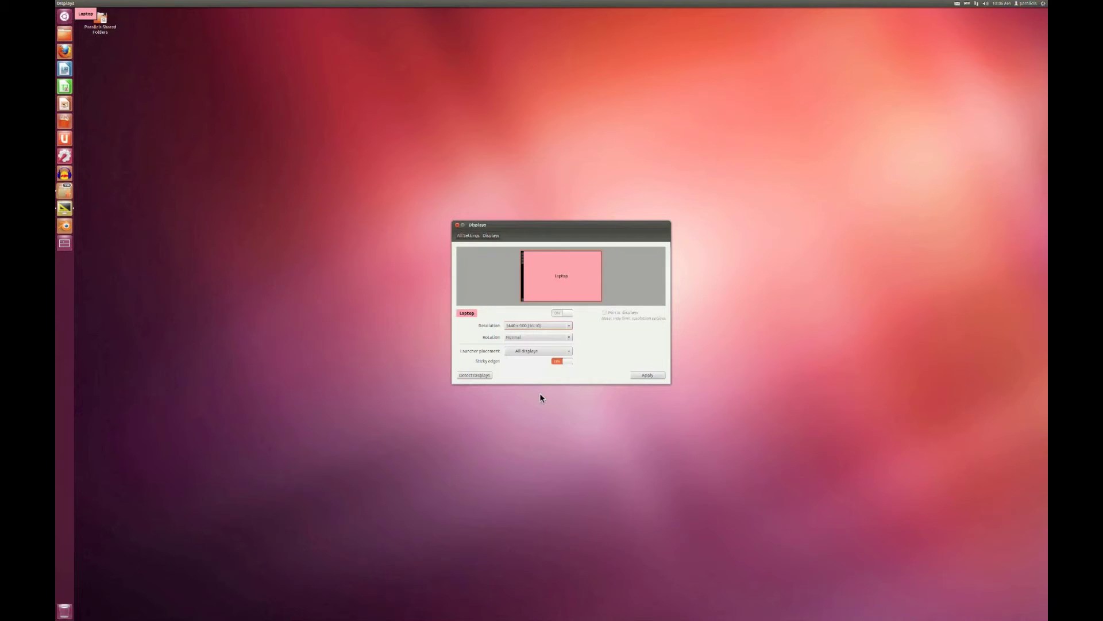
click(637, 375)
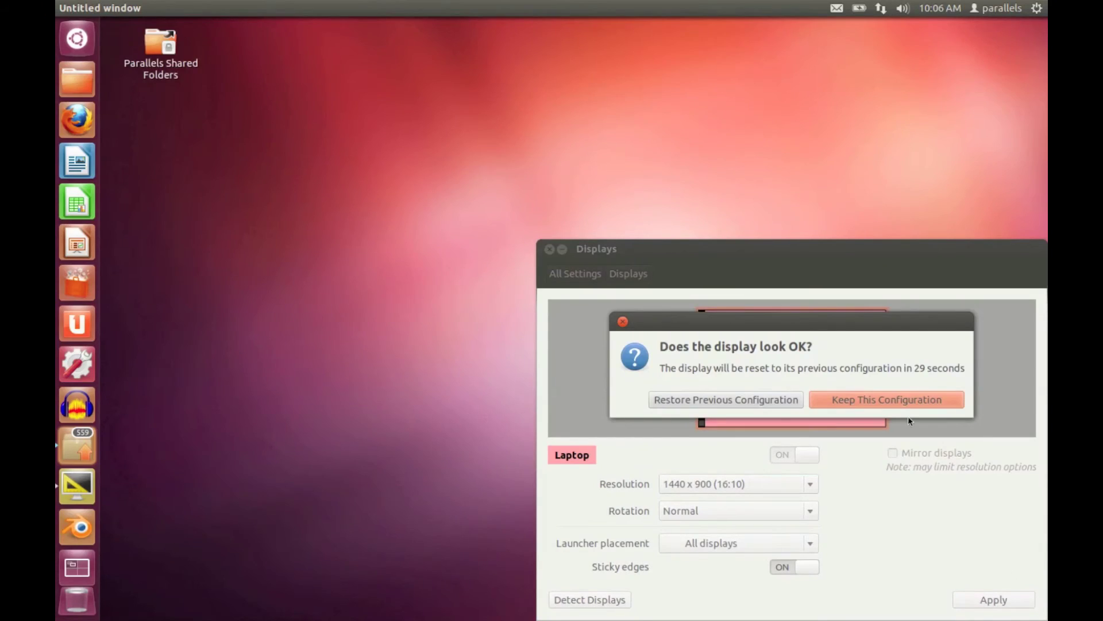
click(720, 402)
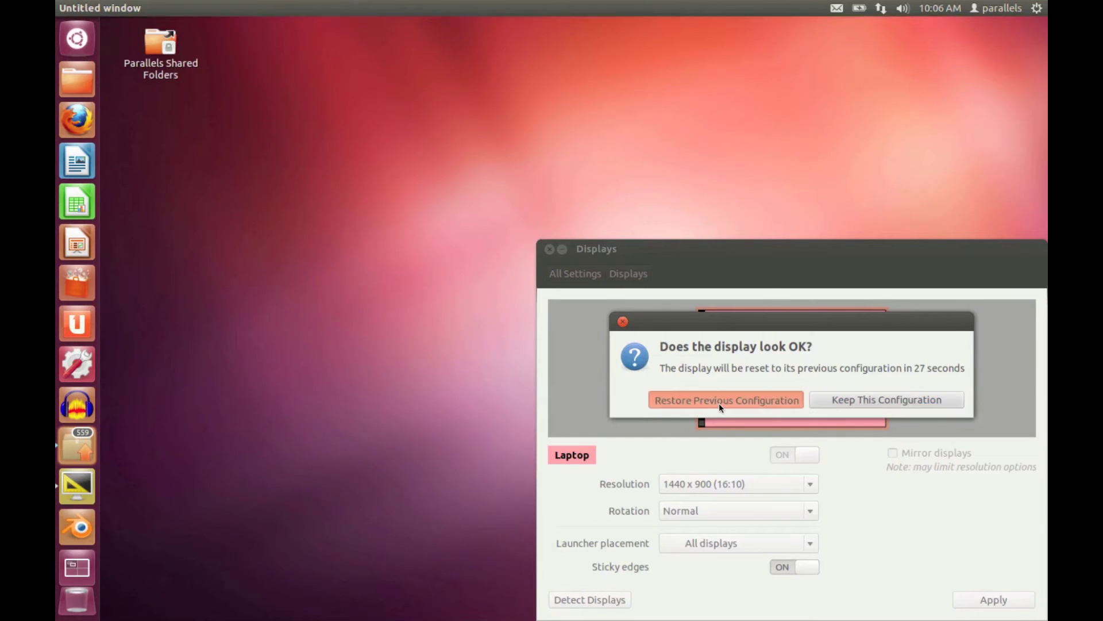
click(735, 341)
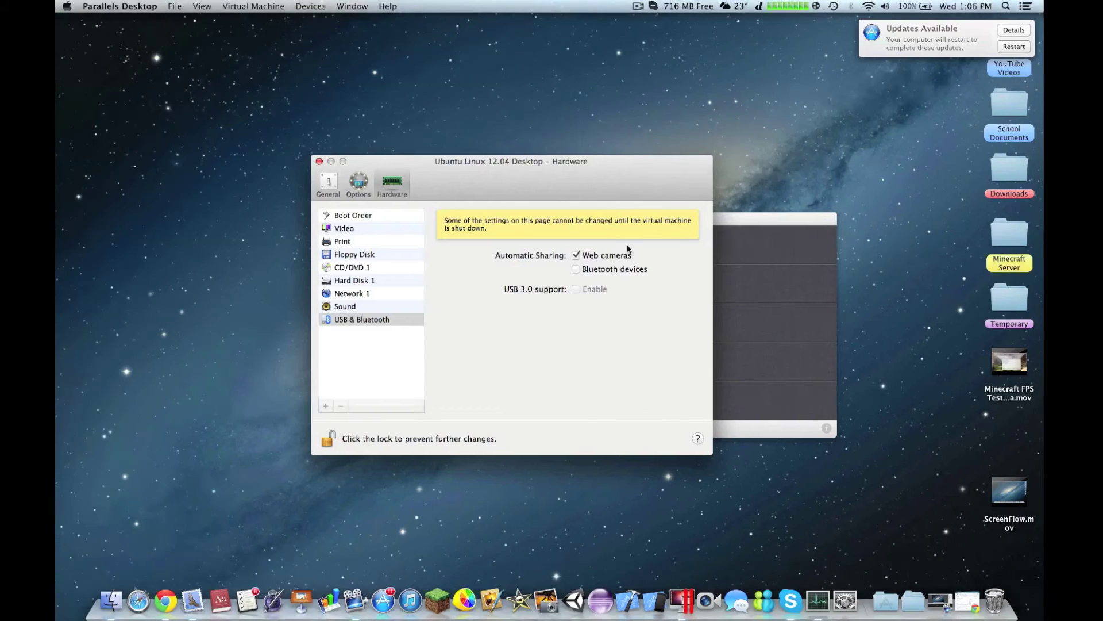
Step: After checking the VM's Video settings, apply 1680 x 1050, keep it, and close Displays
click(358, 230)
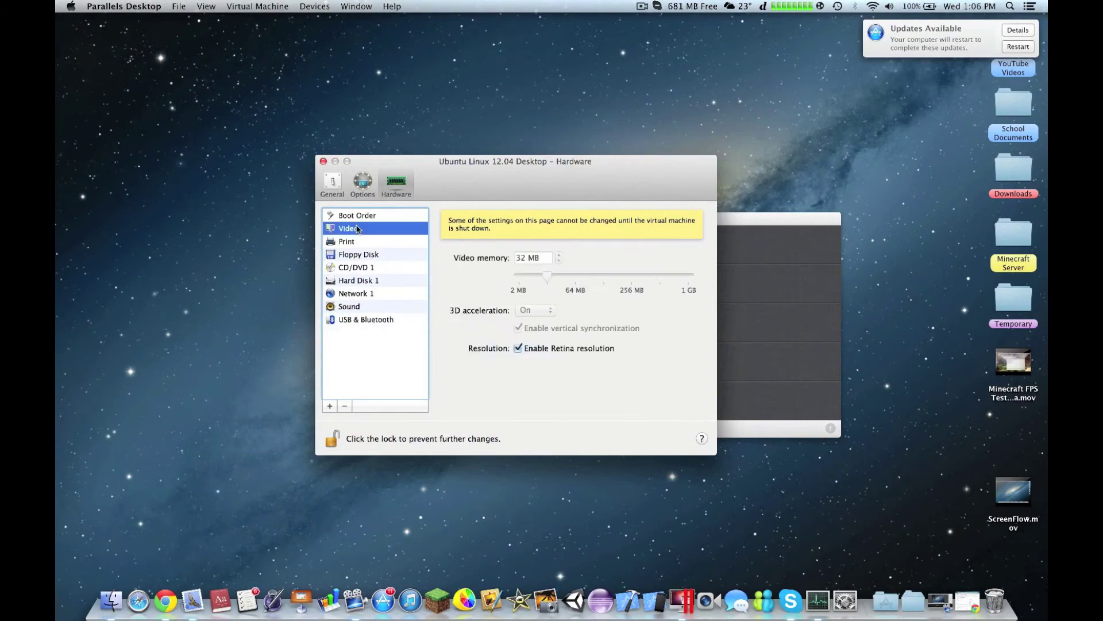
key(ctrl+Right)
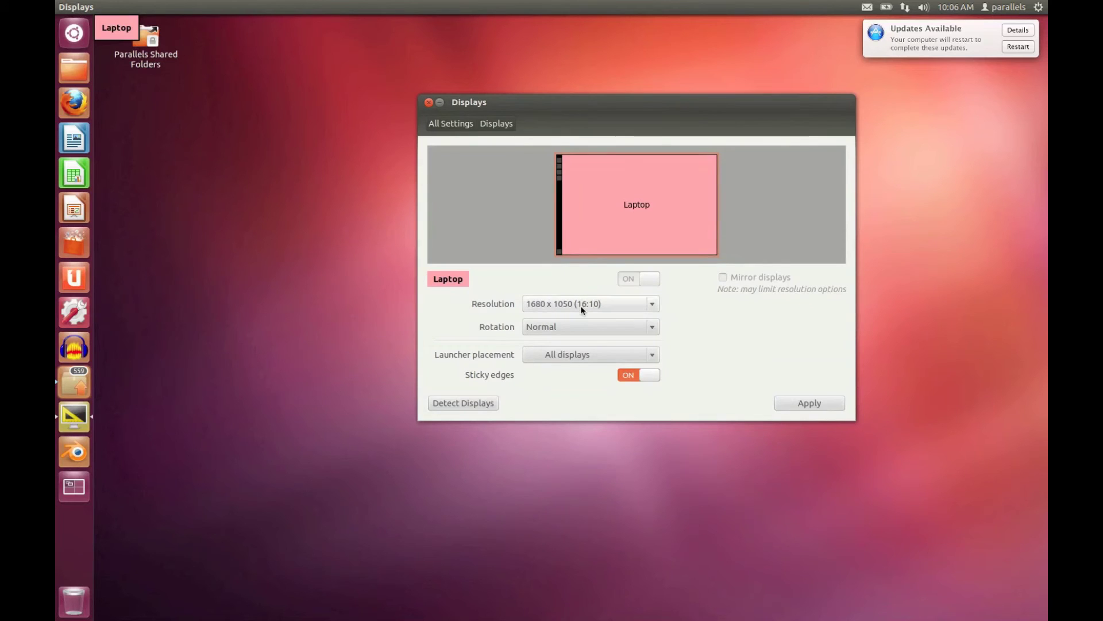
click(787, 405)
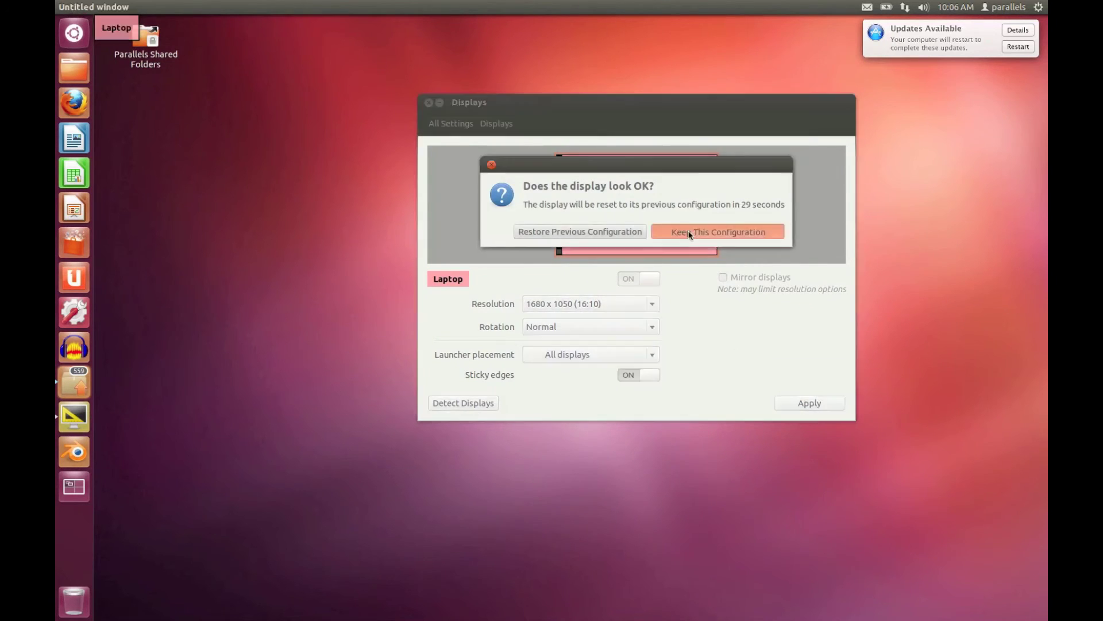
click(672, 232)
click(428, 102)
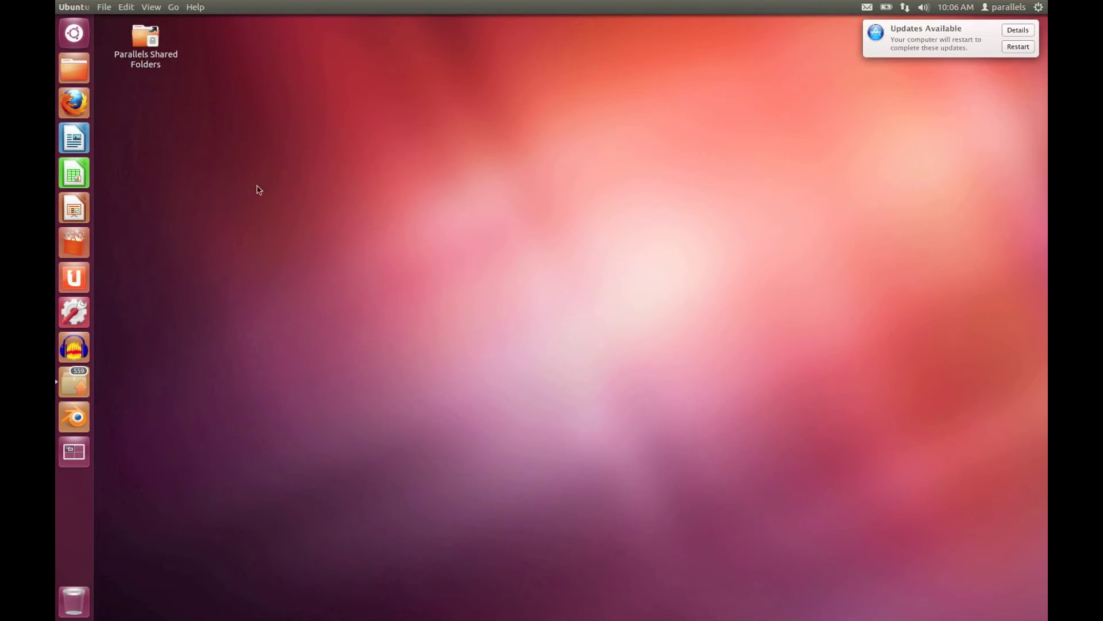
Step: Type 'Hello World.' in a new Writer document, discard it unsaved, and launch Firefox
click(85, 148)
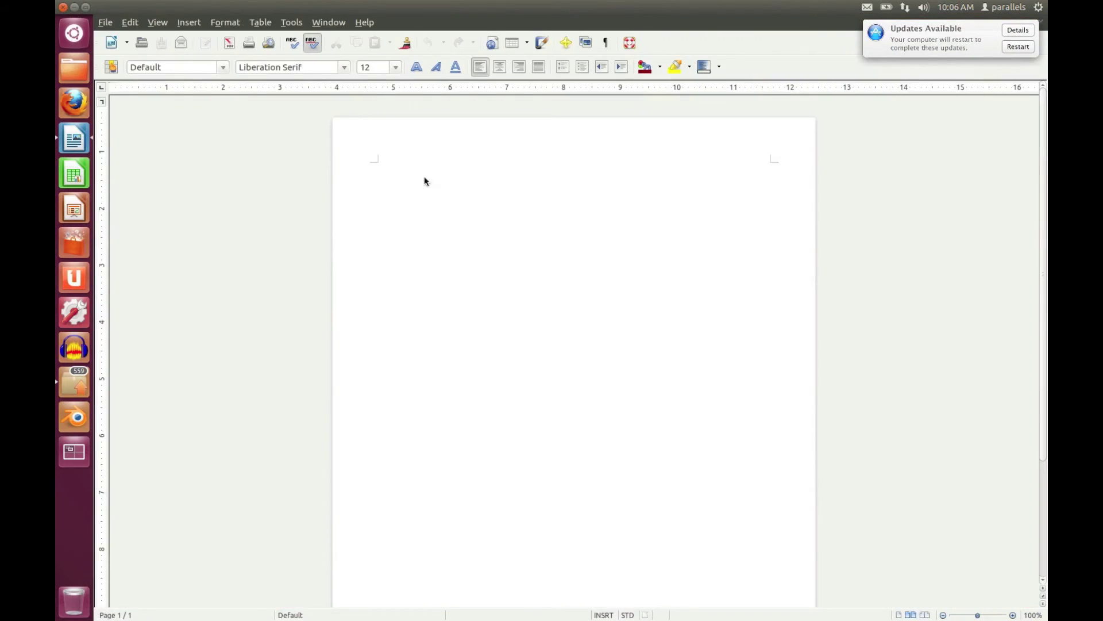
text(Hello World.)
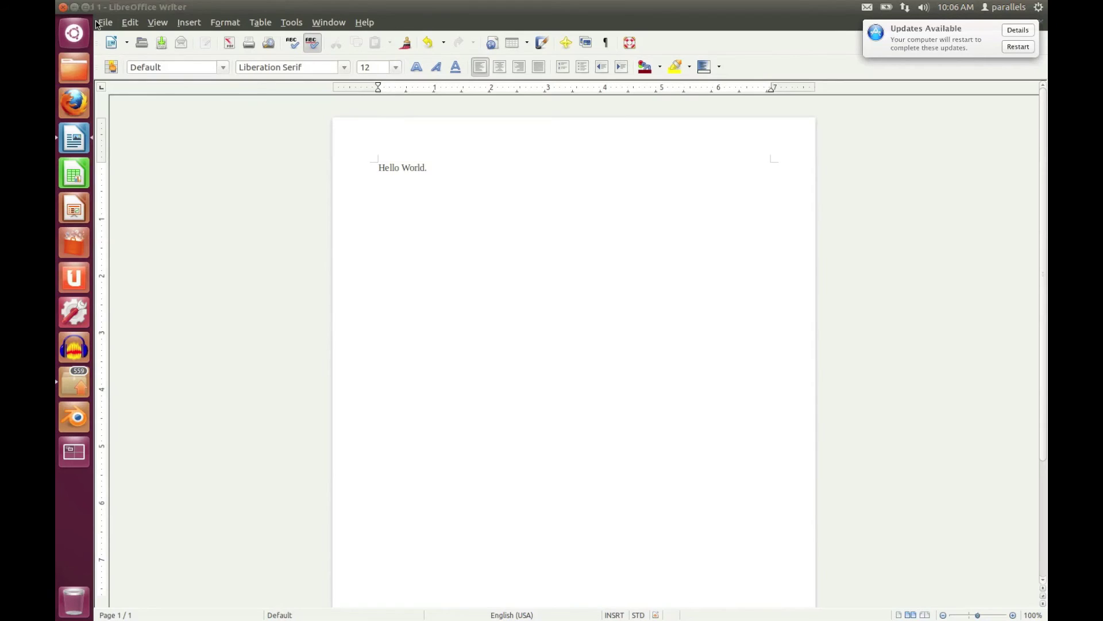
click(63, 7)
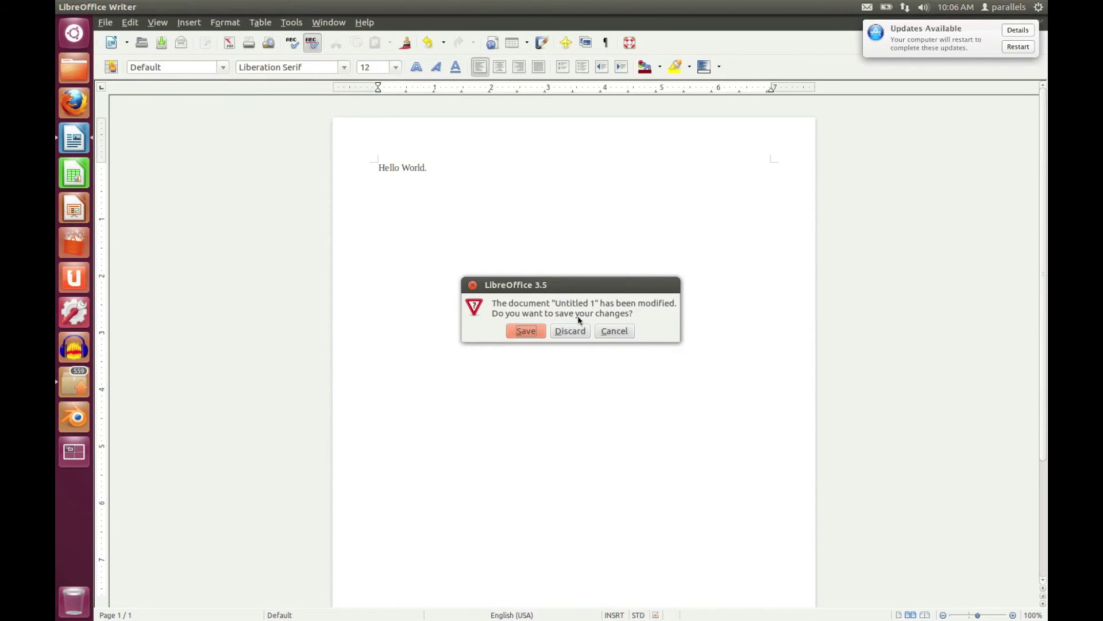
click(574, 332)
click(79, 105)
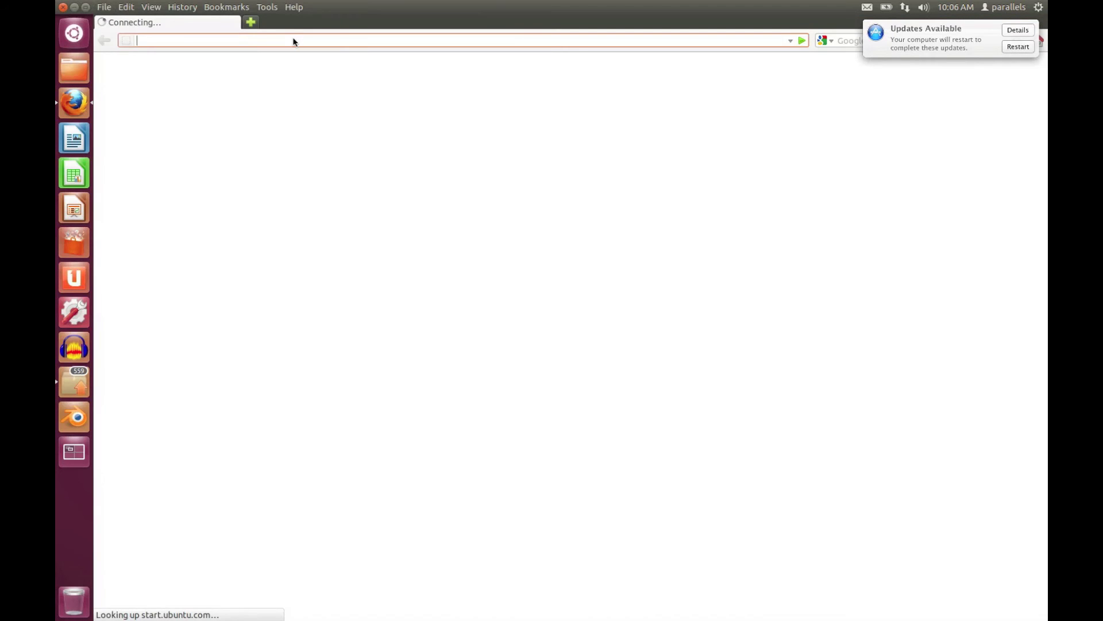
text(www.google.com)
key(Return)
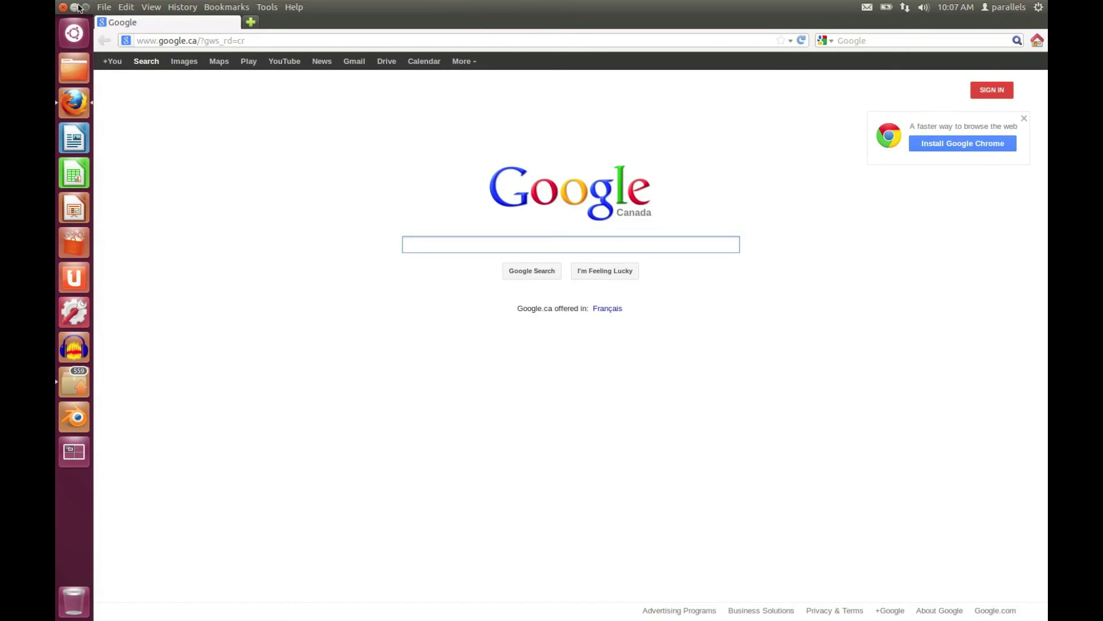
click(77, 7)
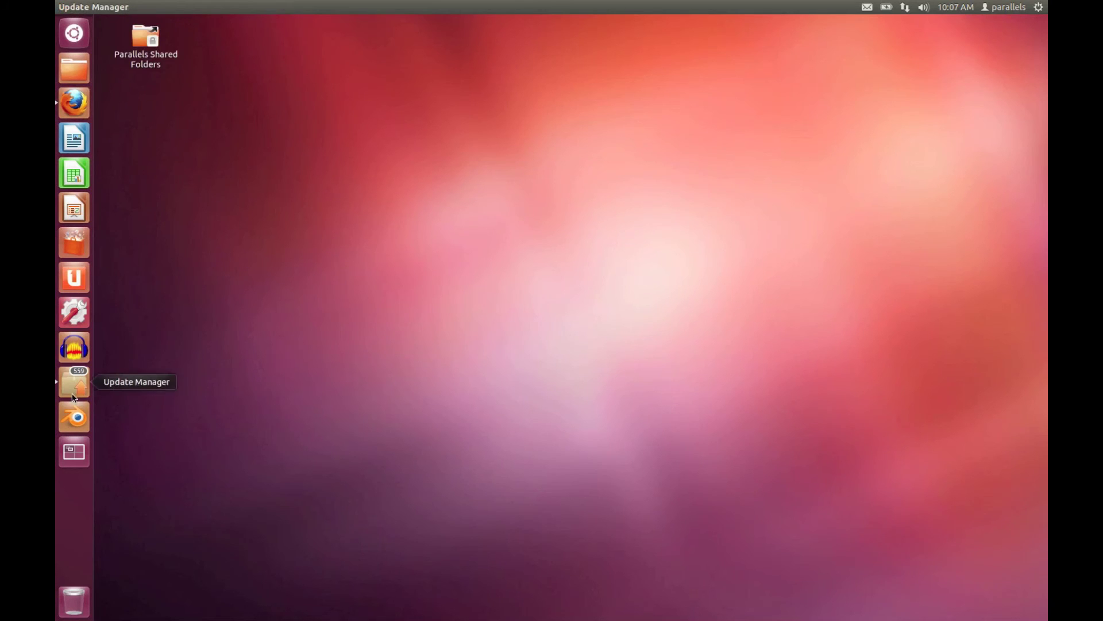
Step: In Blender, drag the cube along the X axis, render it with F12, then close Blender
click(80, 419)
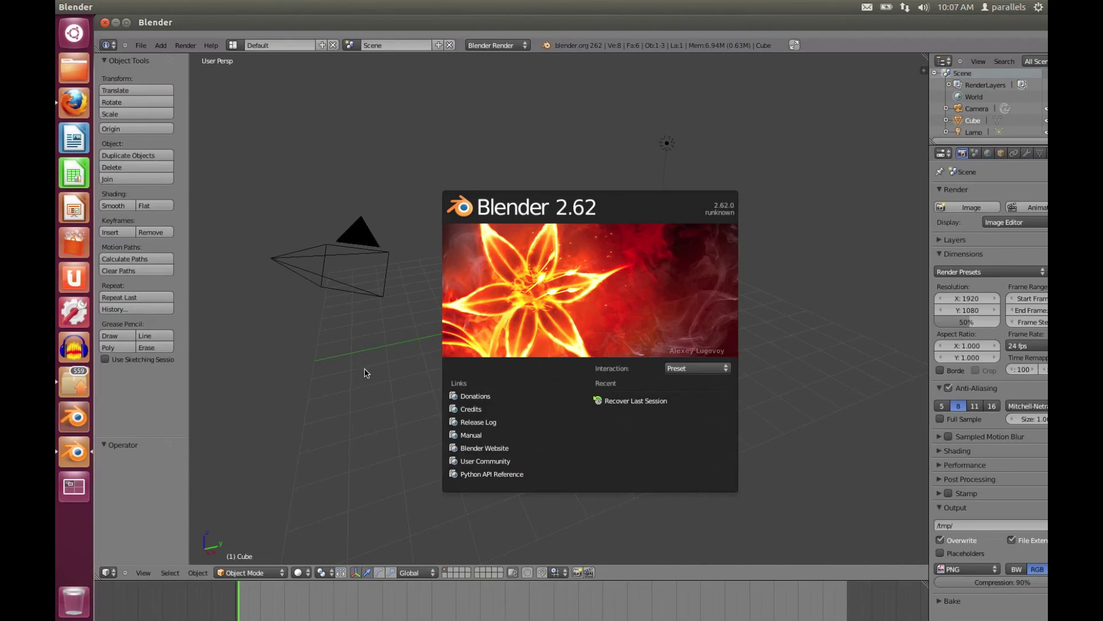
click(366, 374)
drag(591, 333, 616, 339)
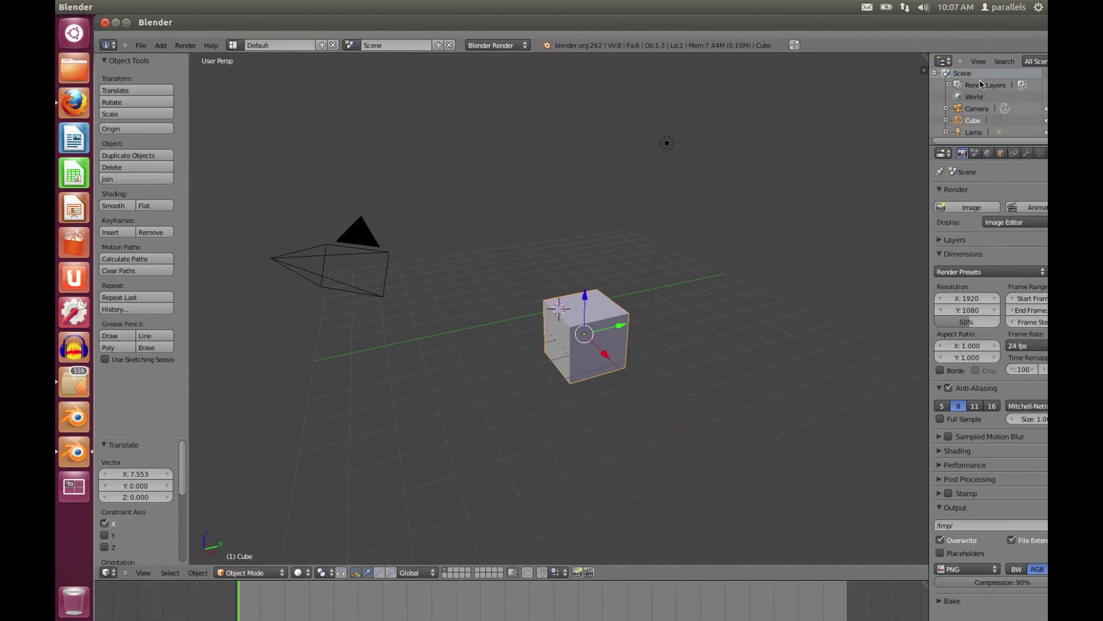
click(983, 208)
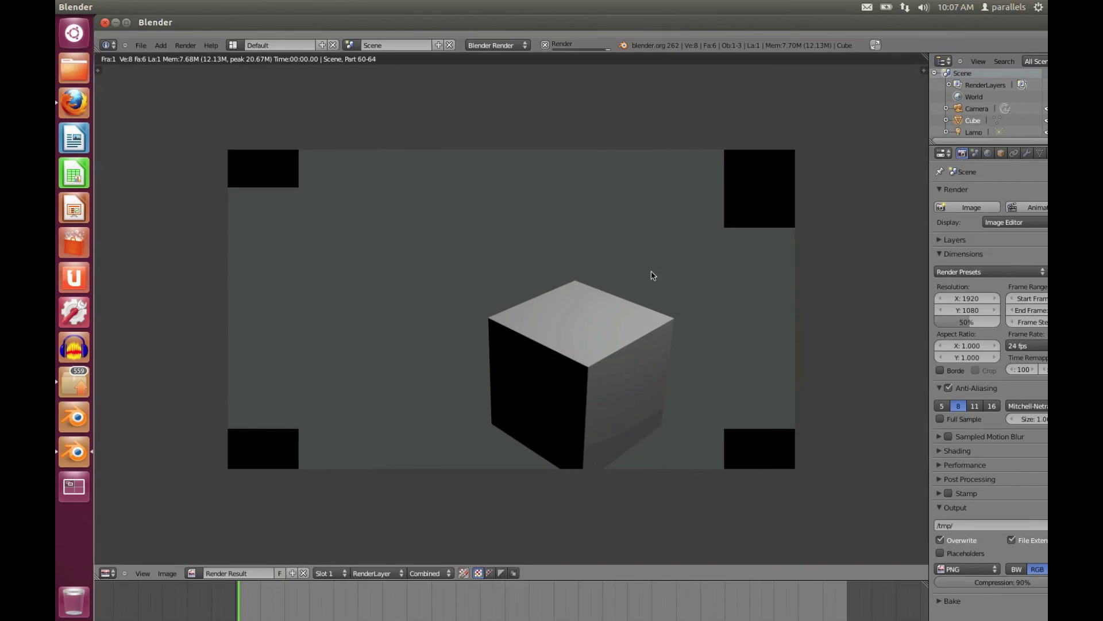
click(105, 22)
Step: Open Audacity, dismiss its welcome message, and close it
drag(267, 107, 538, 361)
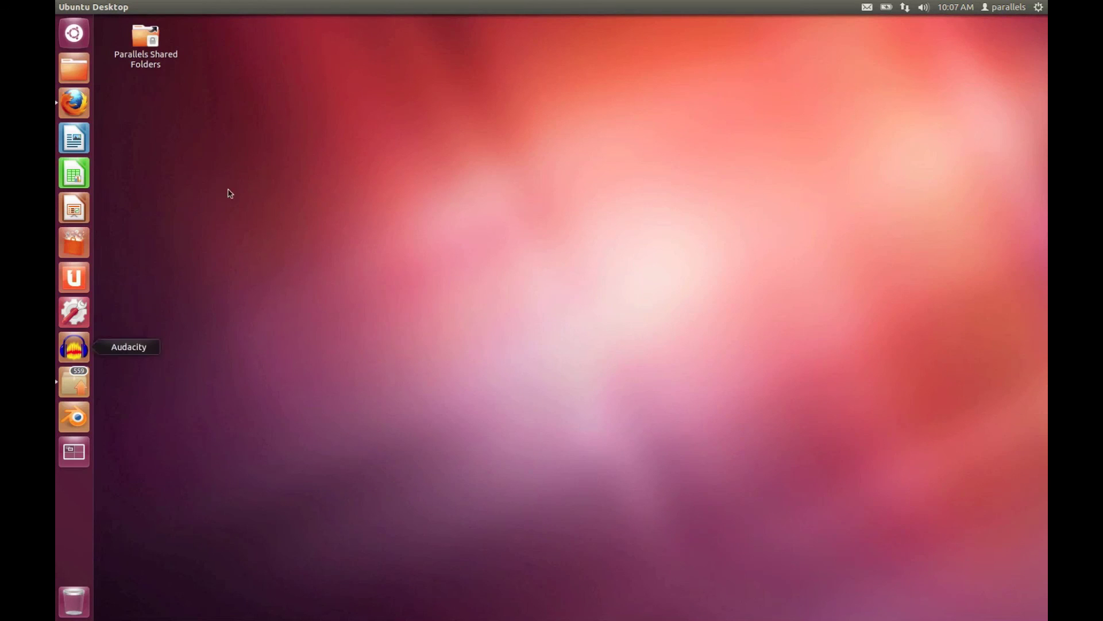
click(75, 345)
click(133, 44)
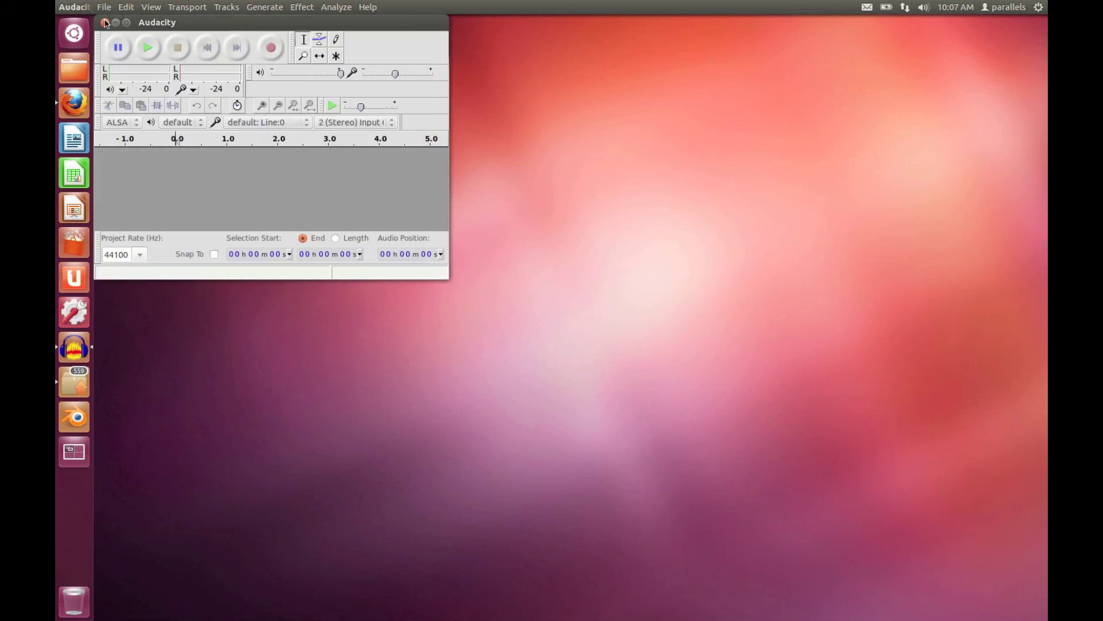
click(105, 22)
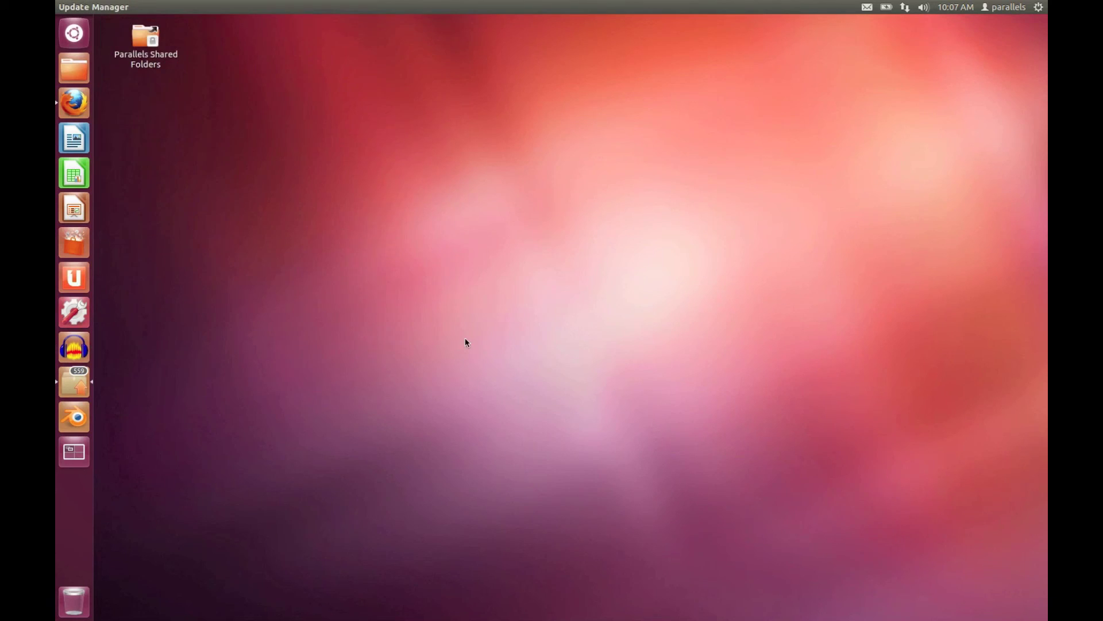